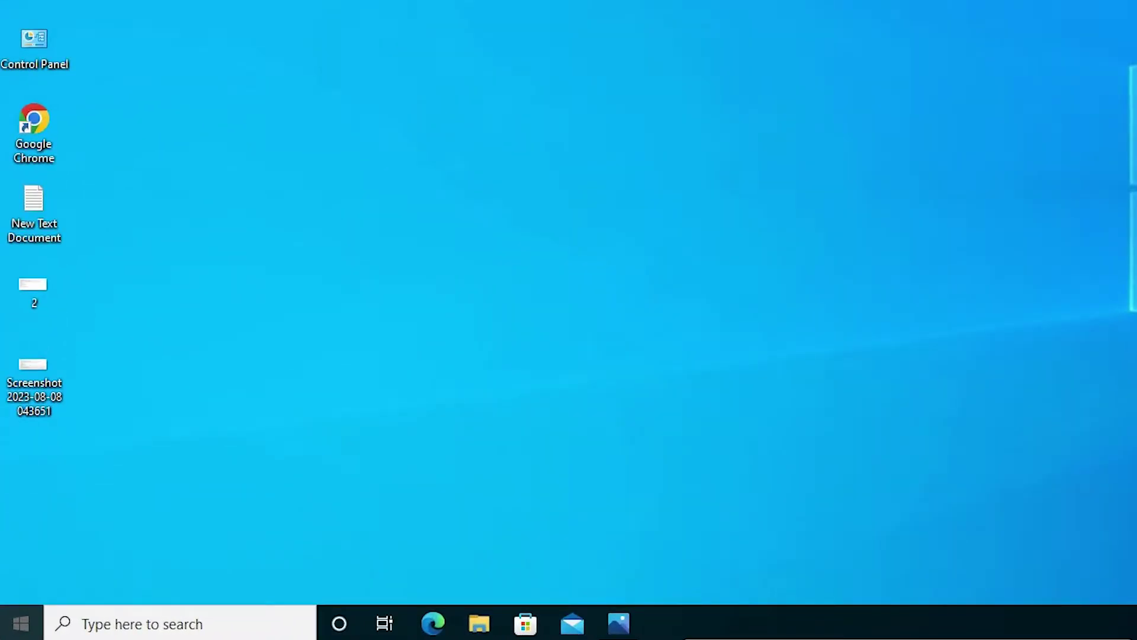
Search Start for "control" and launch Control Panel from the results.
key(super)
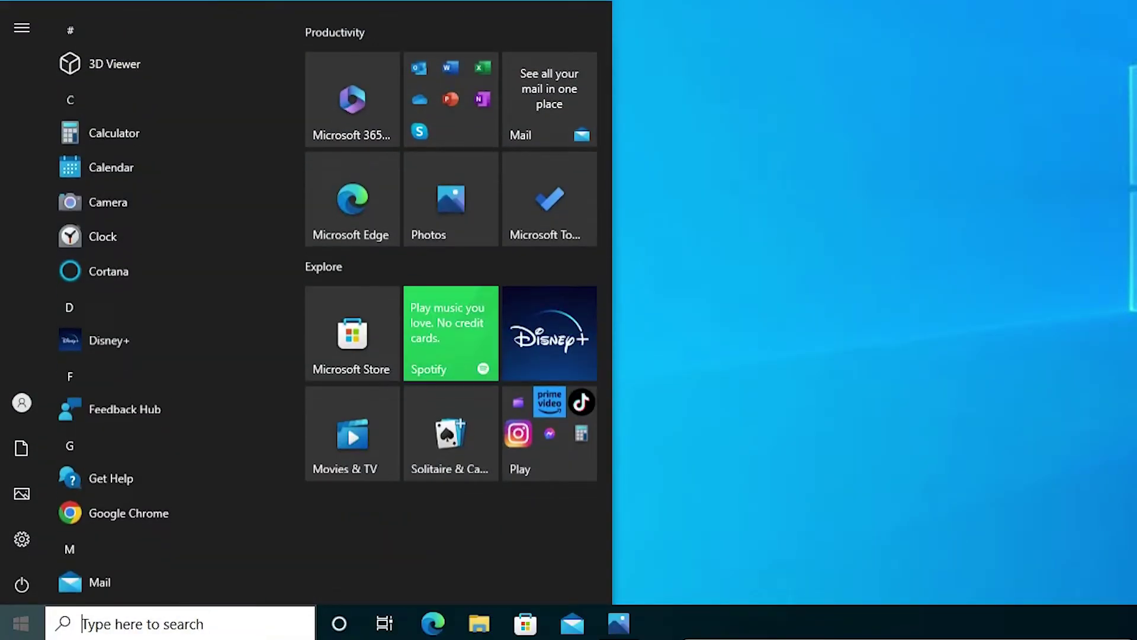
text(c)
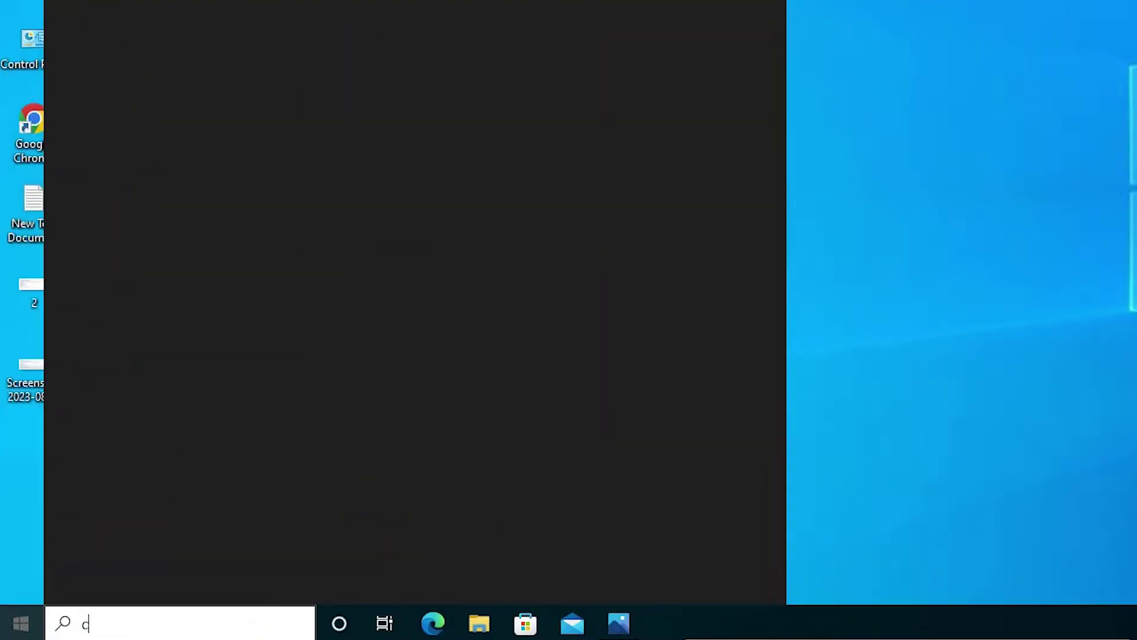
text(on)
click(221, 111)
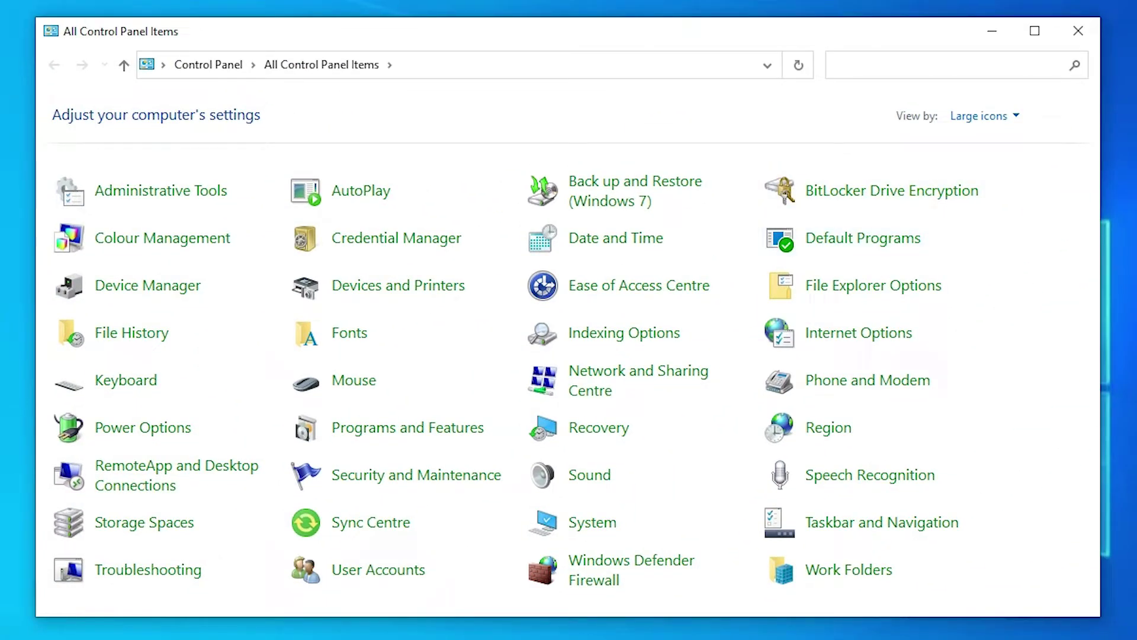
Go to Power Options, then to "Choose what the power buttons do".
click(171, 433)
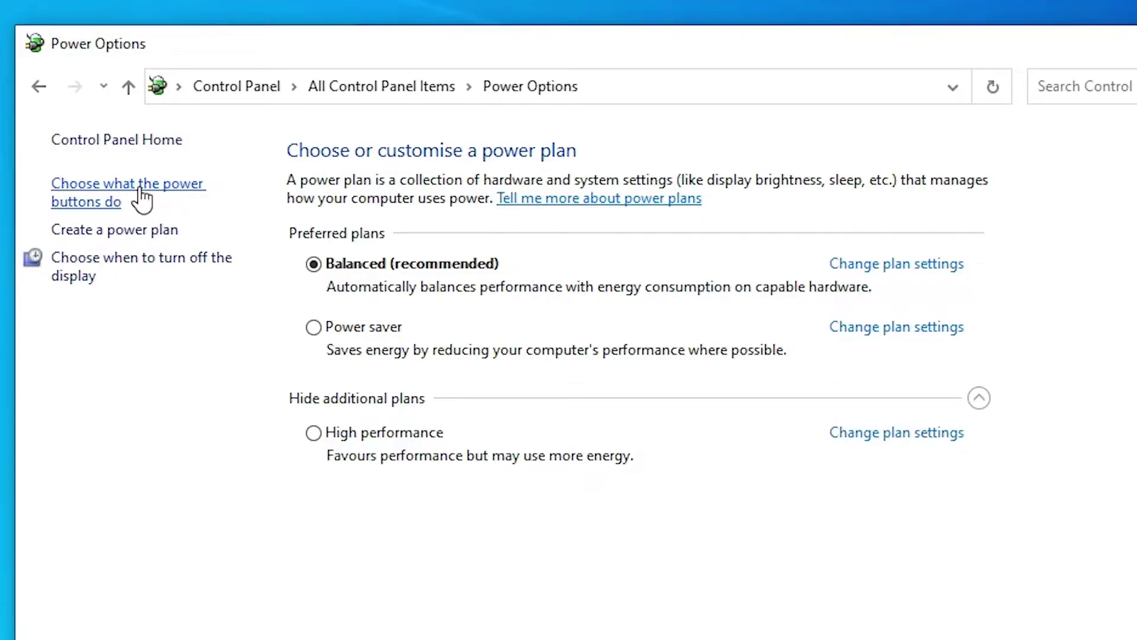
click(181, 197)
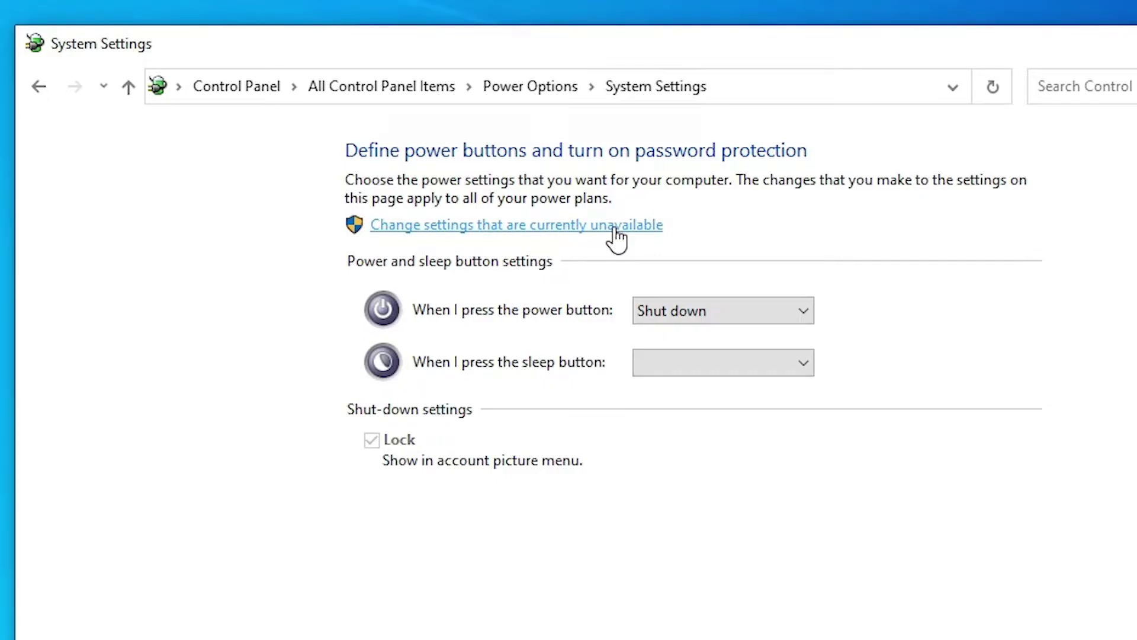
Unlock the unavailable shutdown settings and uncheck "Turn on fast startup".
click(575, 236)
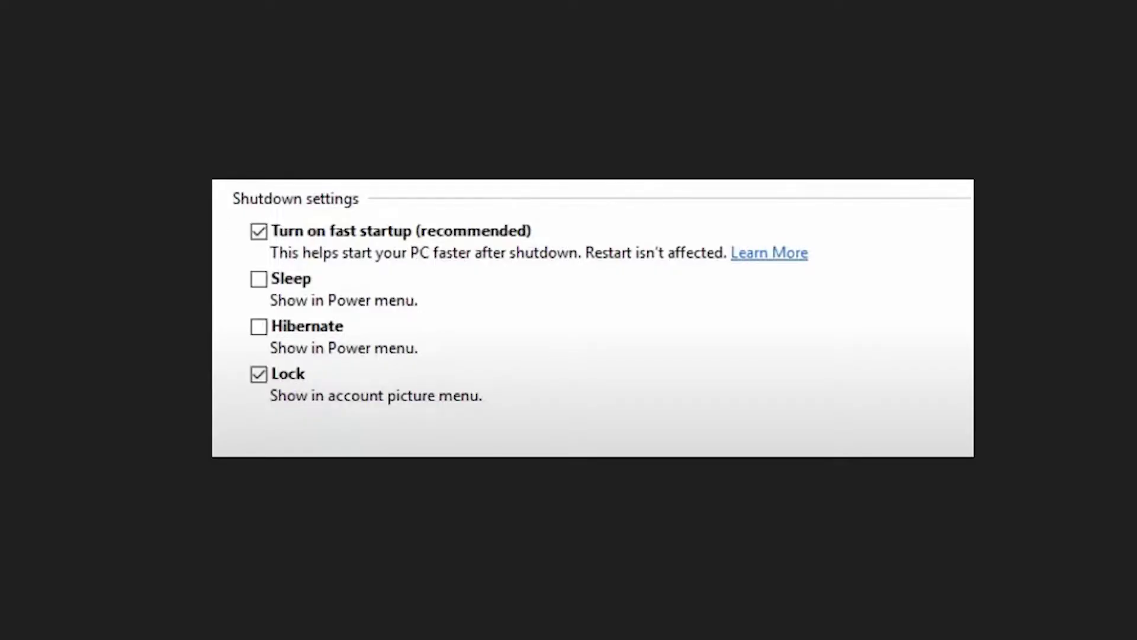
click(259, 231)
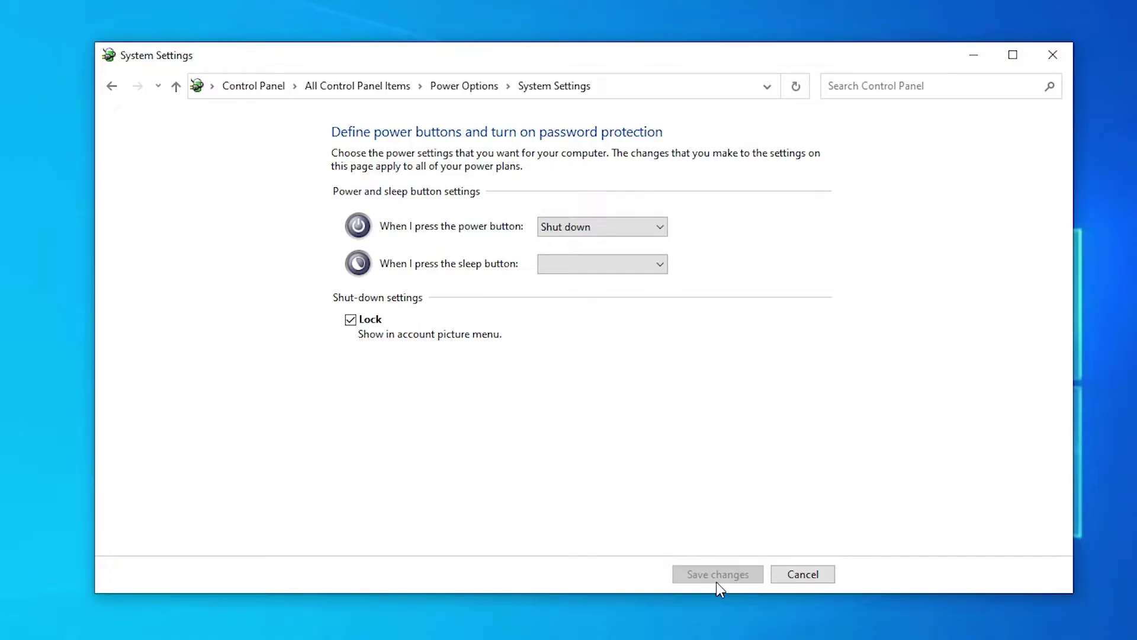
click(1052, 55)
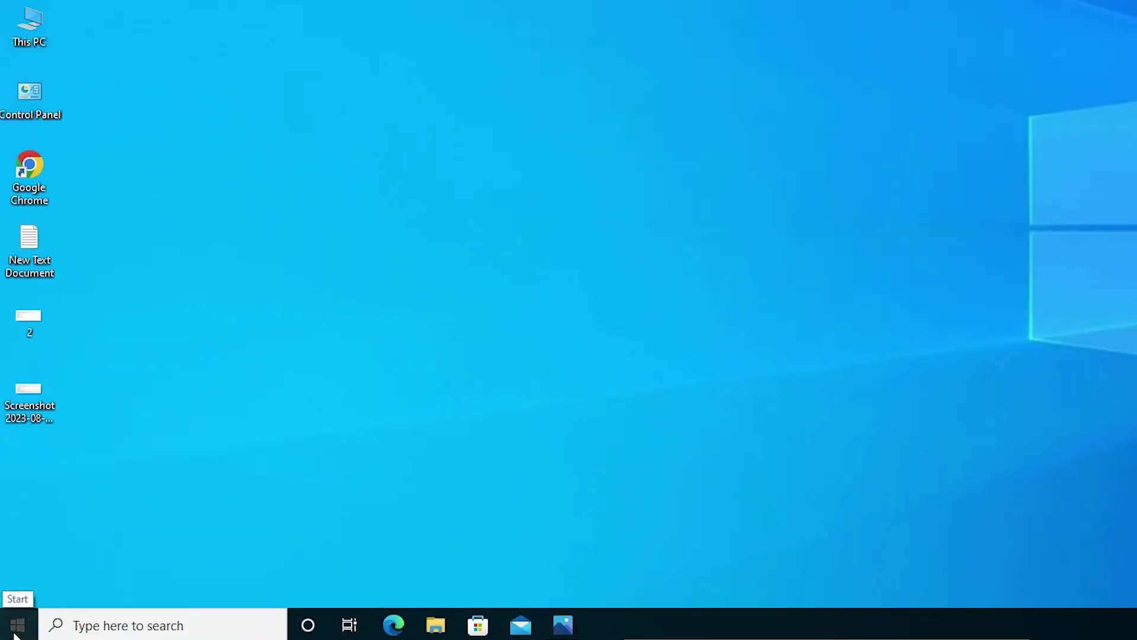
click(15, 626)
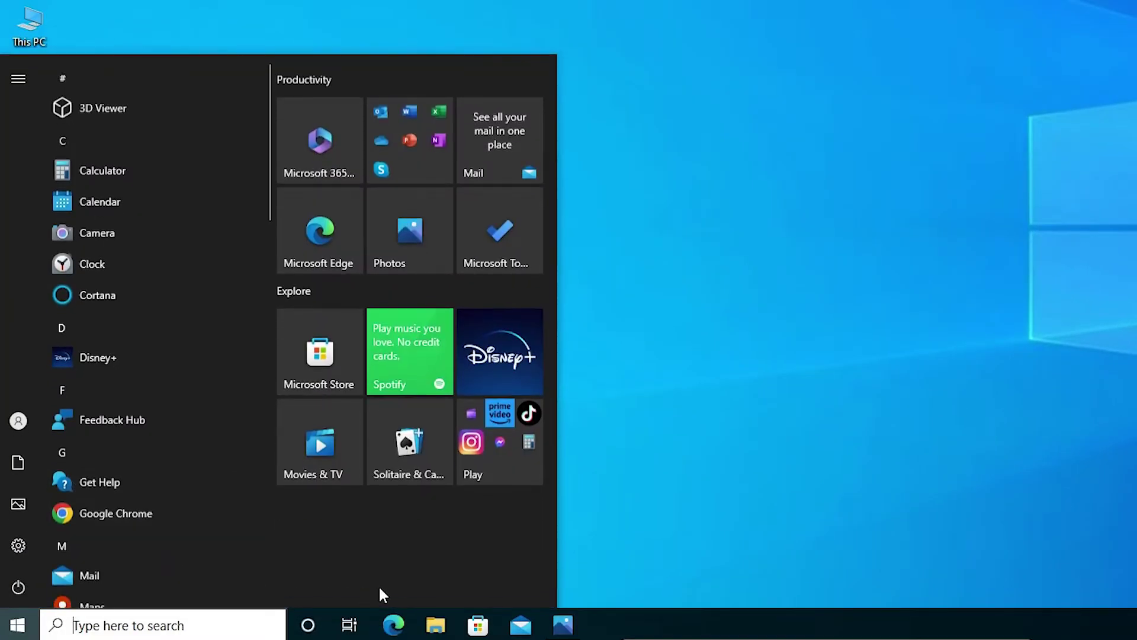
click(18, 587)
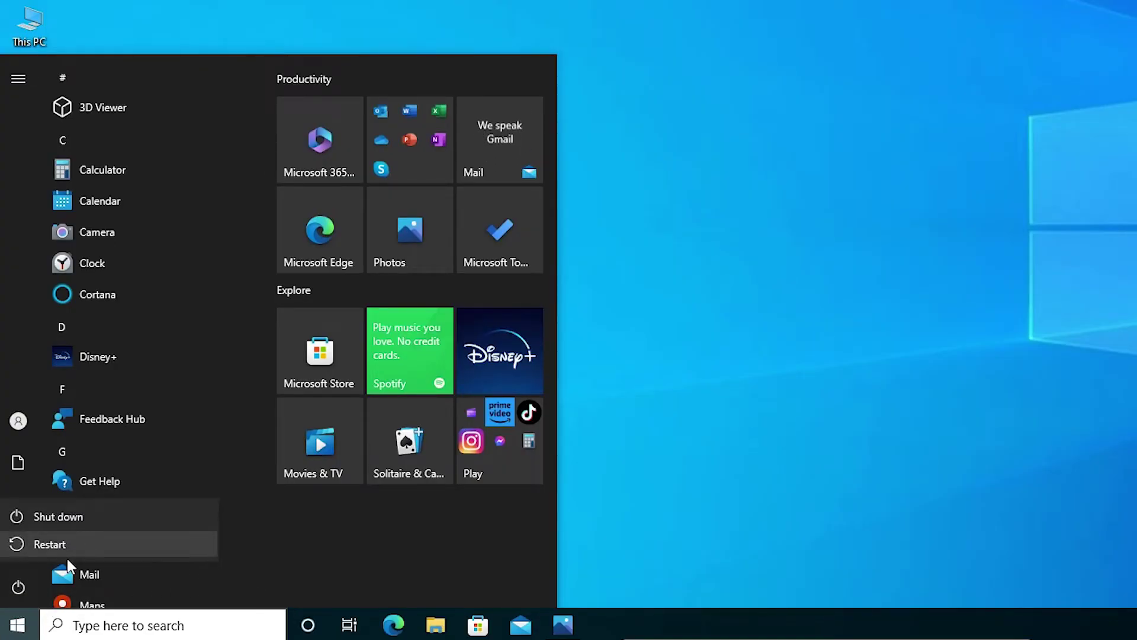
key(Escape)
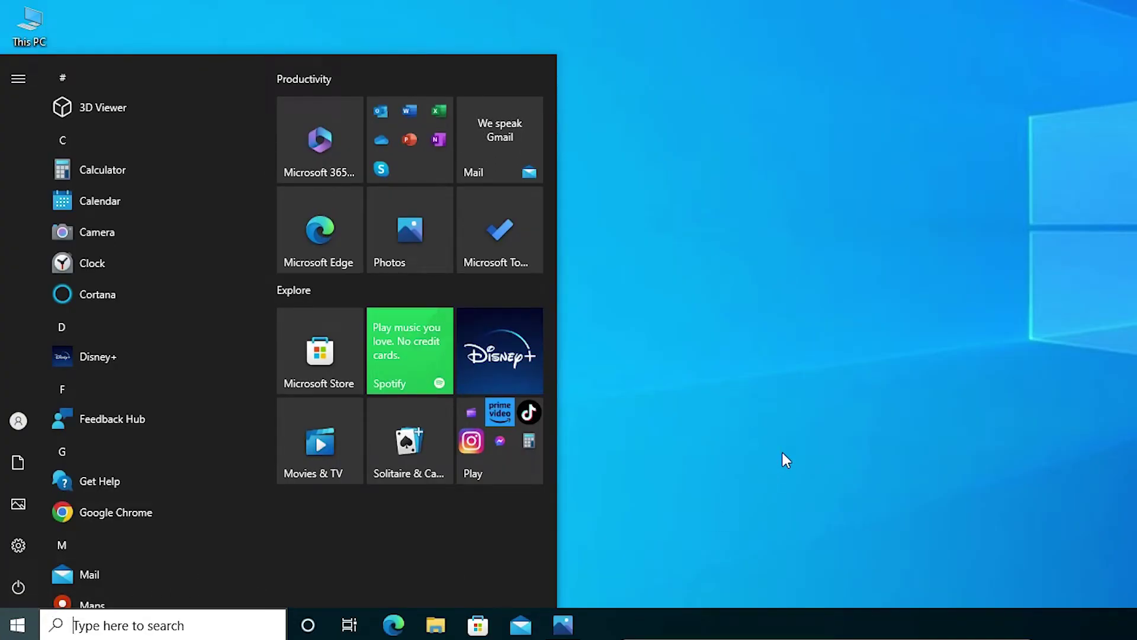
click(785, 460)
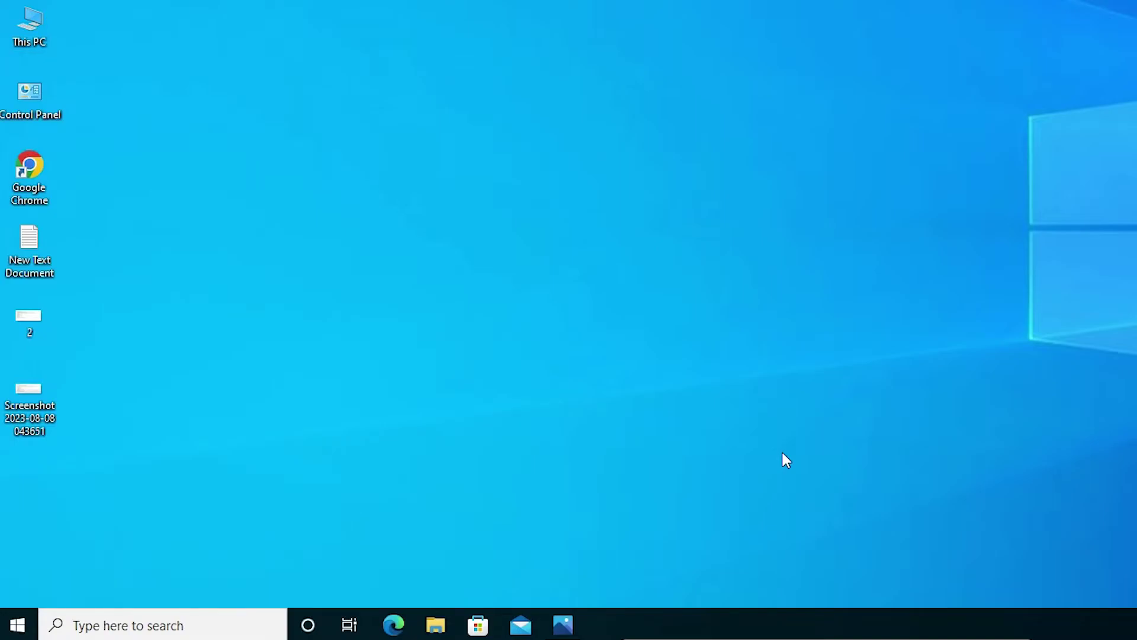
Run Command Prompt as administrator from Start and approve the UAC prompt.
click(14, 624)
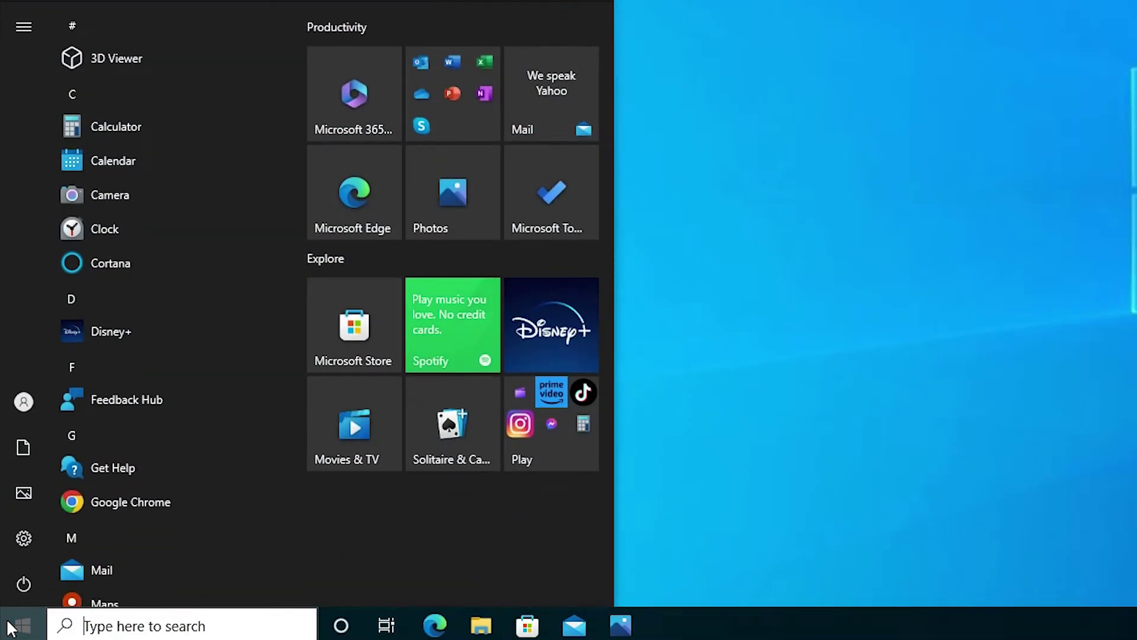
text(cmd)
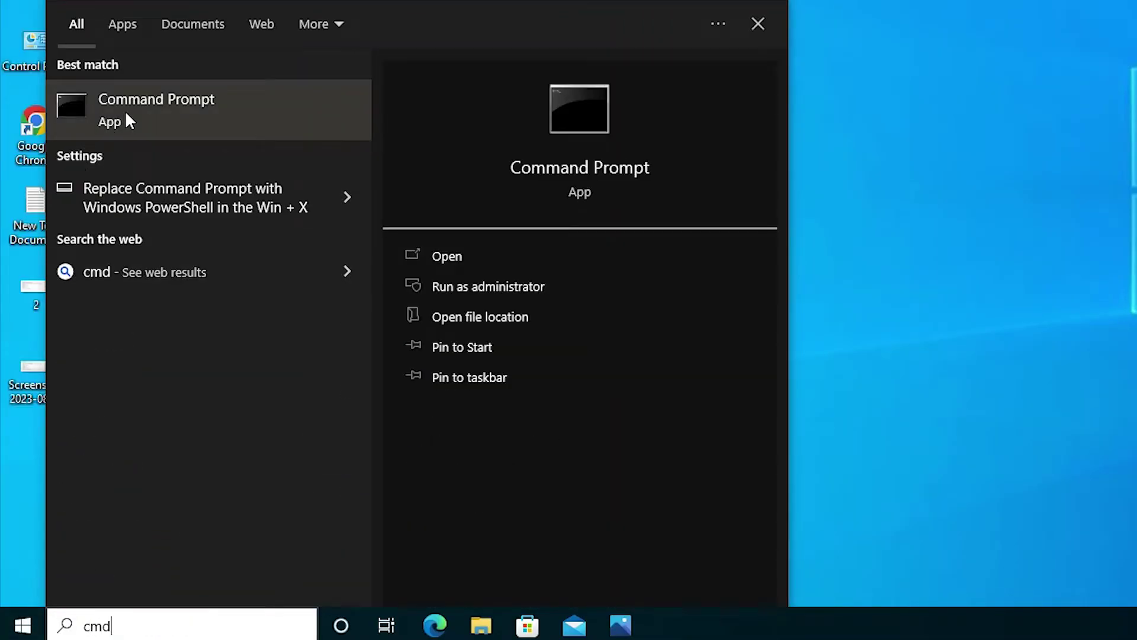
right_click(125, 110)
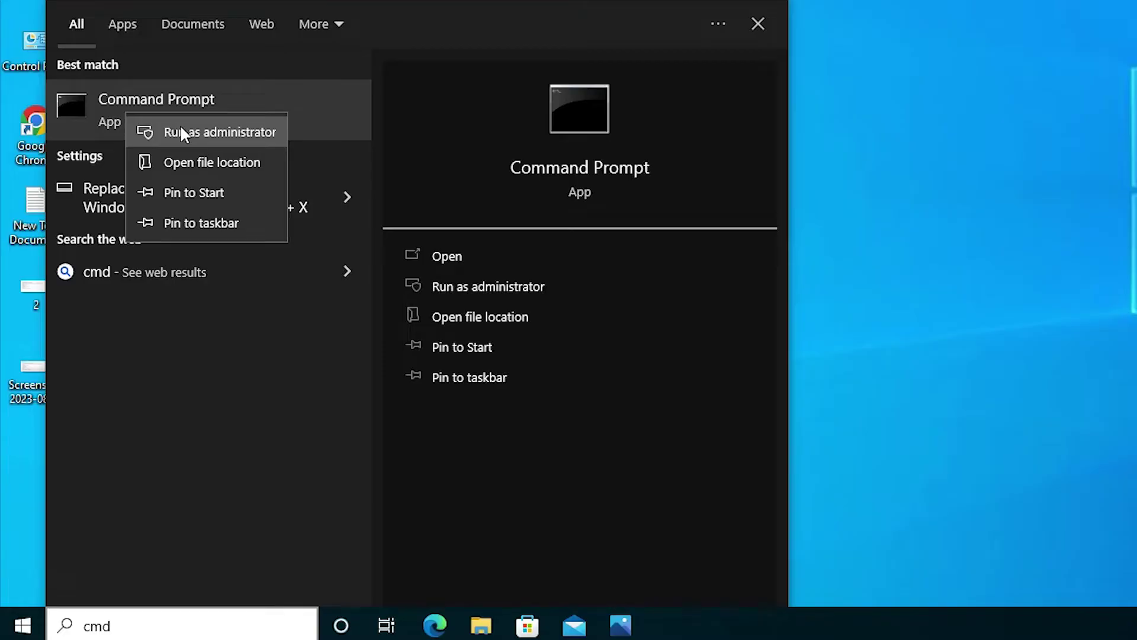
click(181, 132)
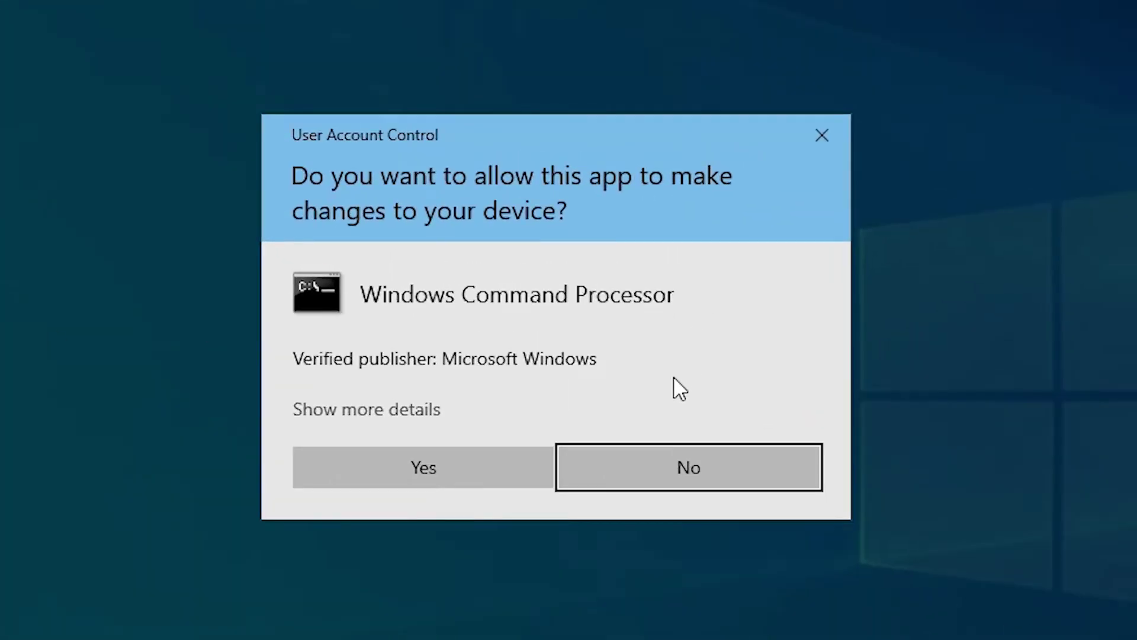
click(470, 448)
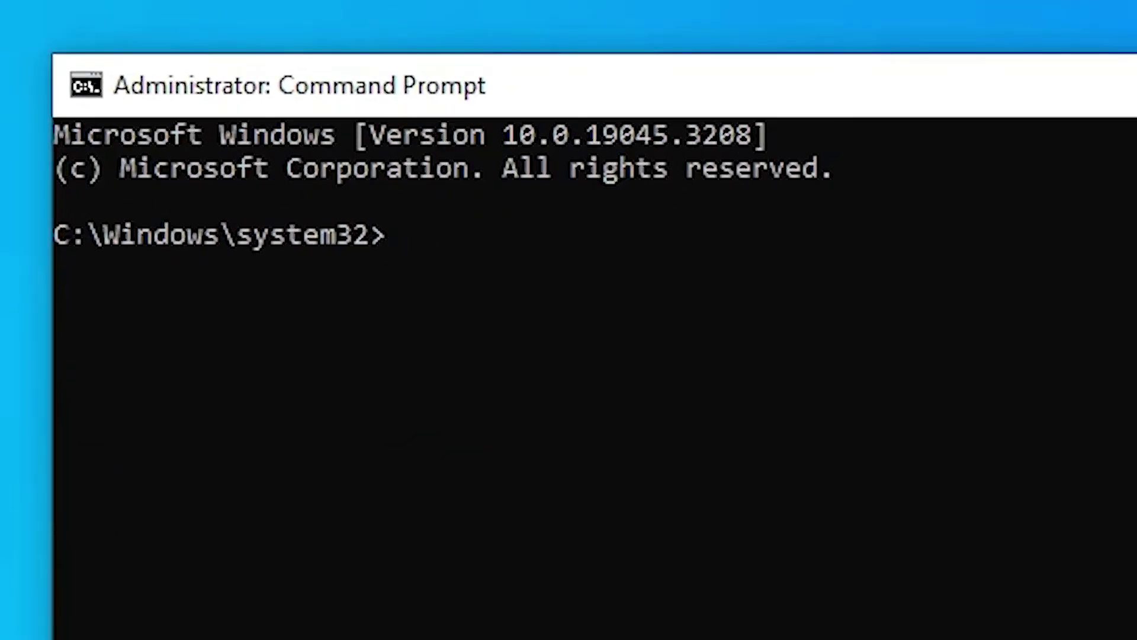
text(po)
text(wer)
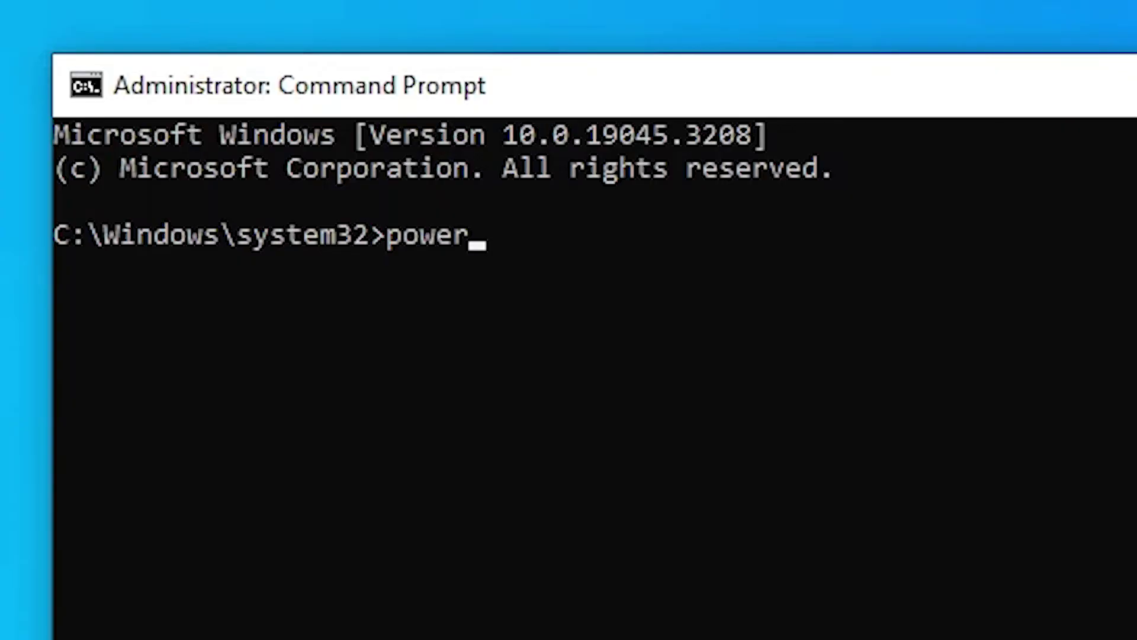
text(cfg )
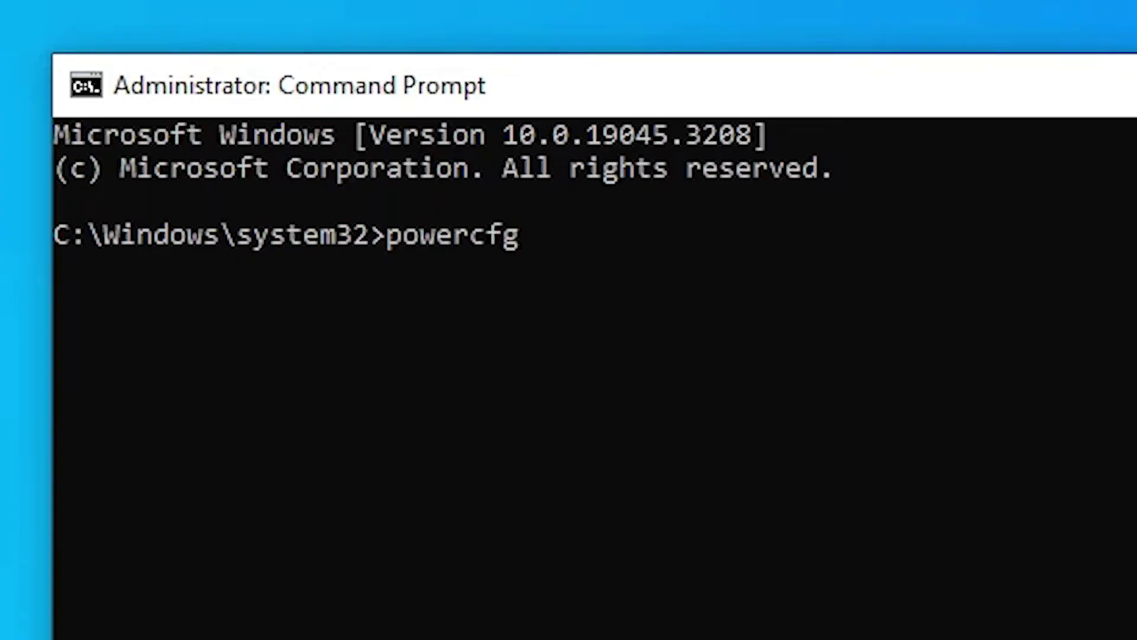
text(h off)
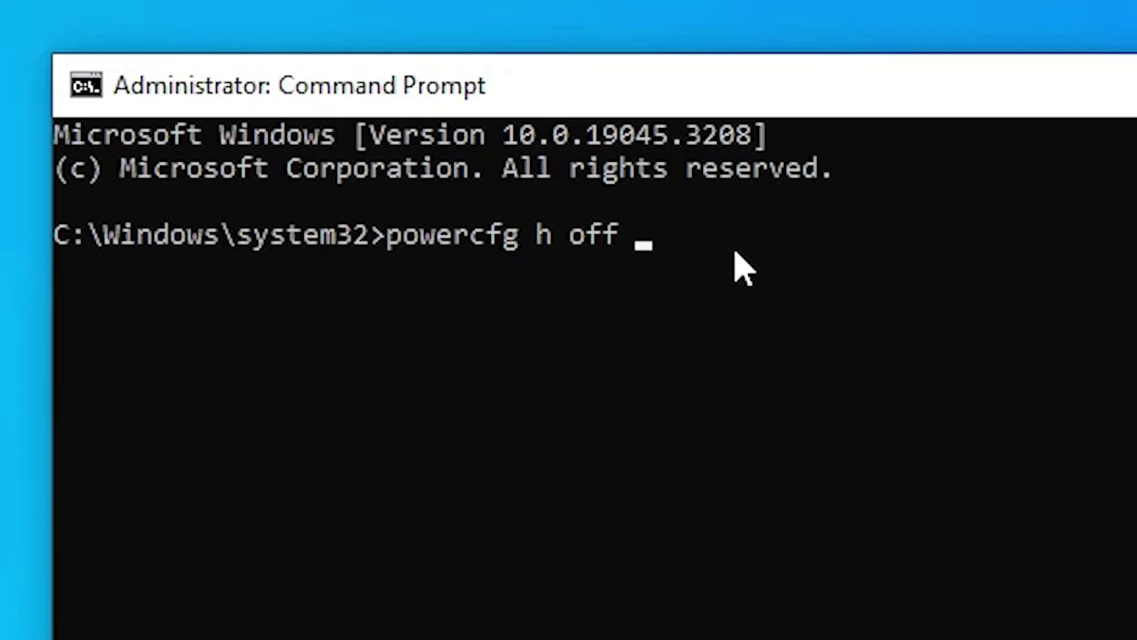
Run "powercfg -h off" to disable hibernation.
key(Return)
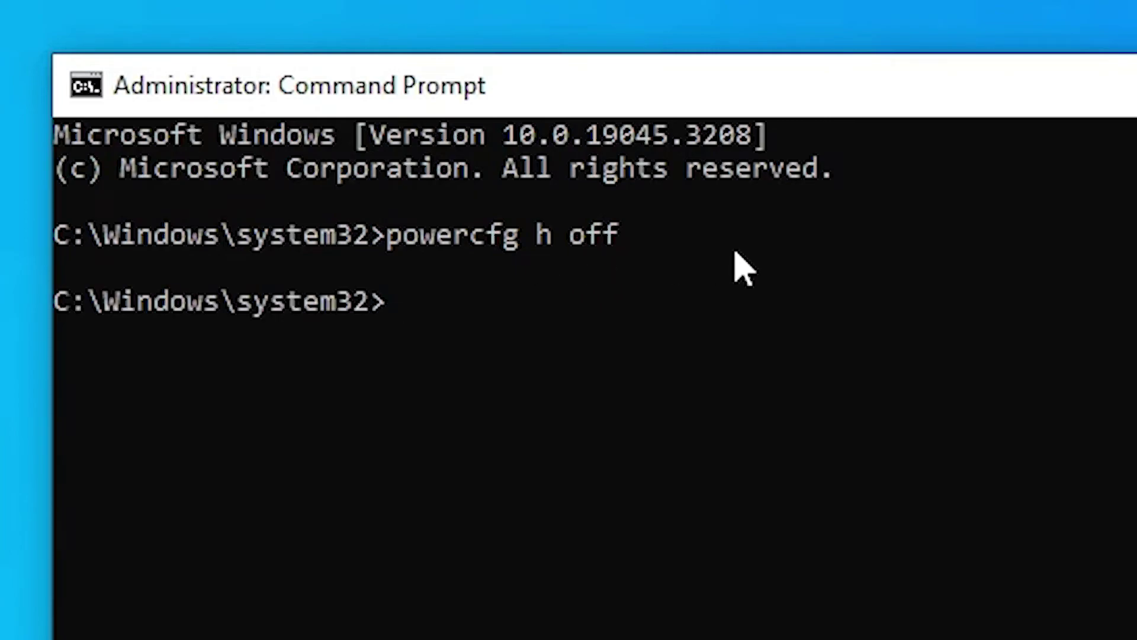
text(exit)
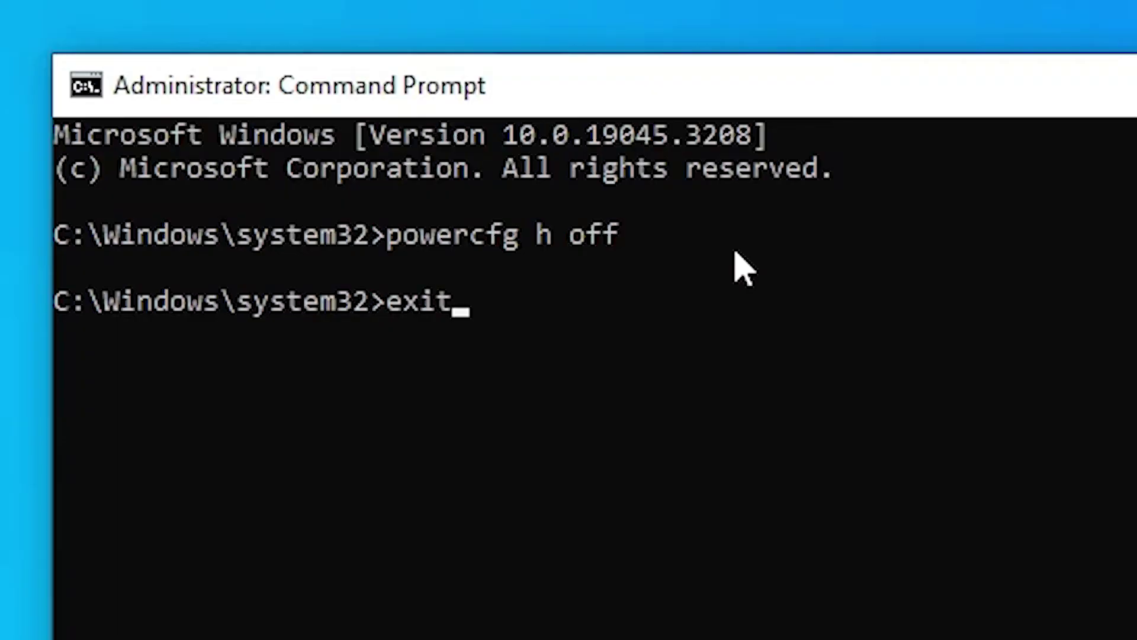